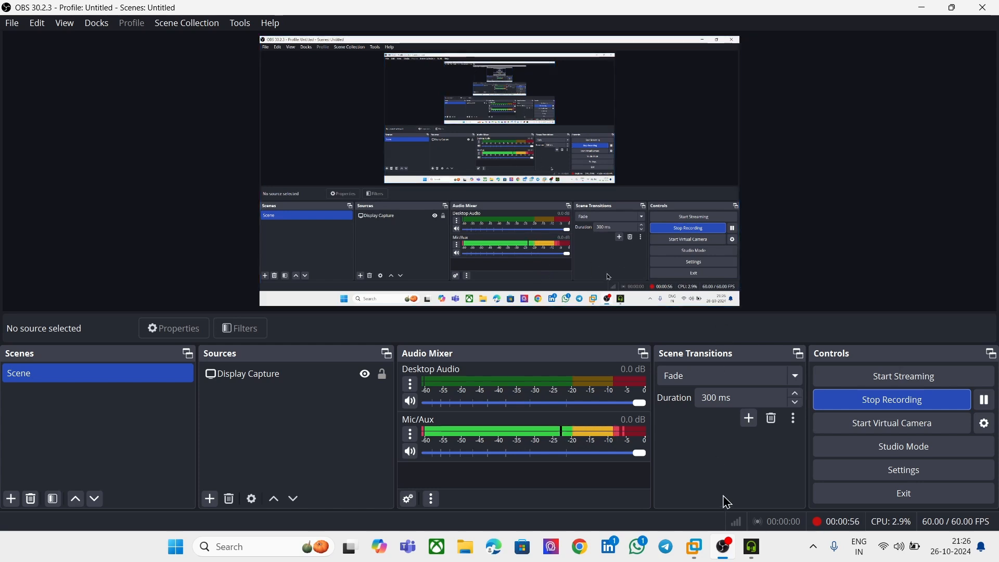
Switch to the Windows 10 virtual machine and open the inner Evidence Files folder inside CHFI in the vmware-host Shared Folders.
left_click(922, 8)
left_click(413, 136)
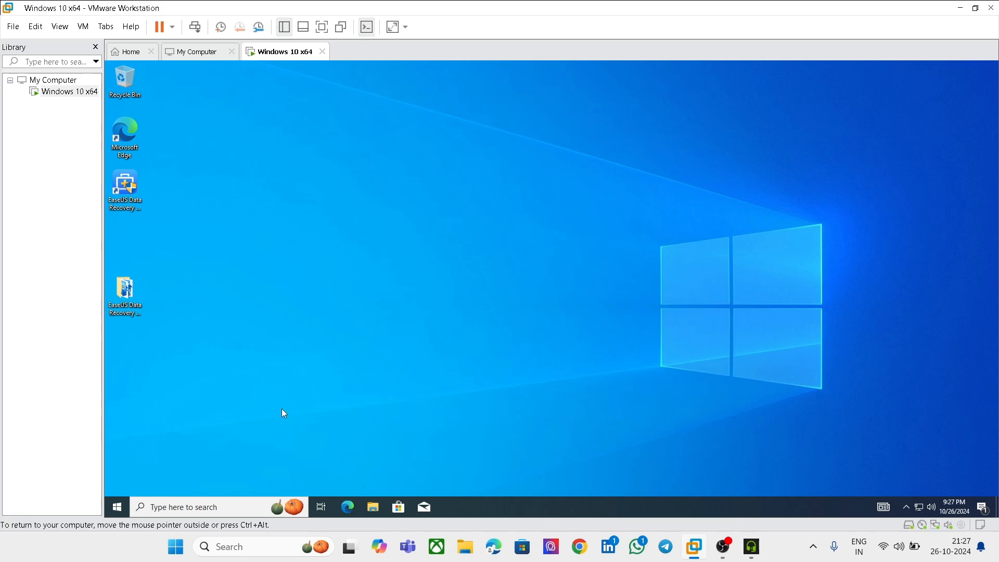
left_click(374, 513)
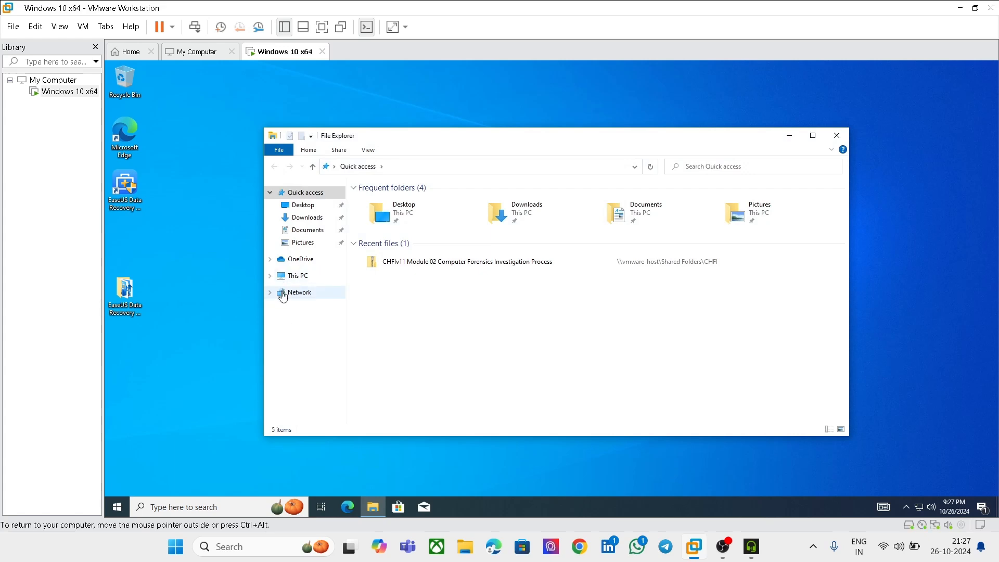
left_click(282, 295)
double_click(403, 210)
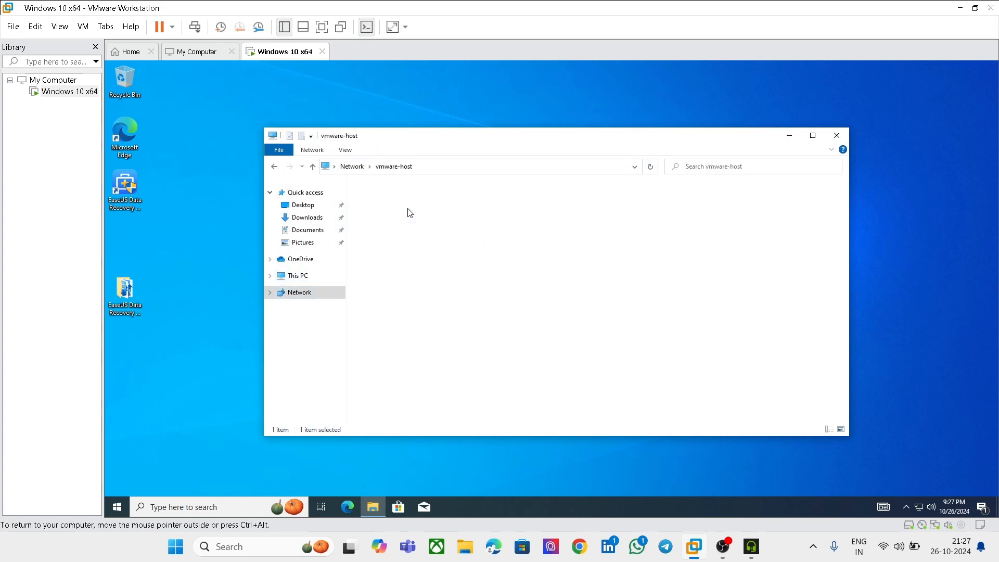
left_click(401, 201)
double_click(402, 201)
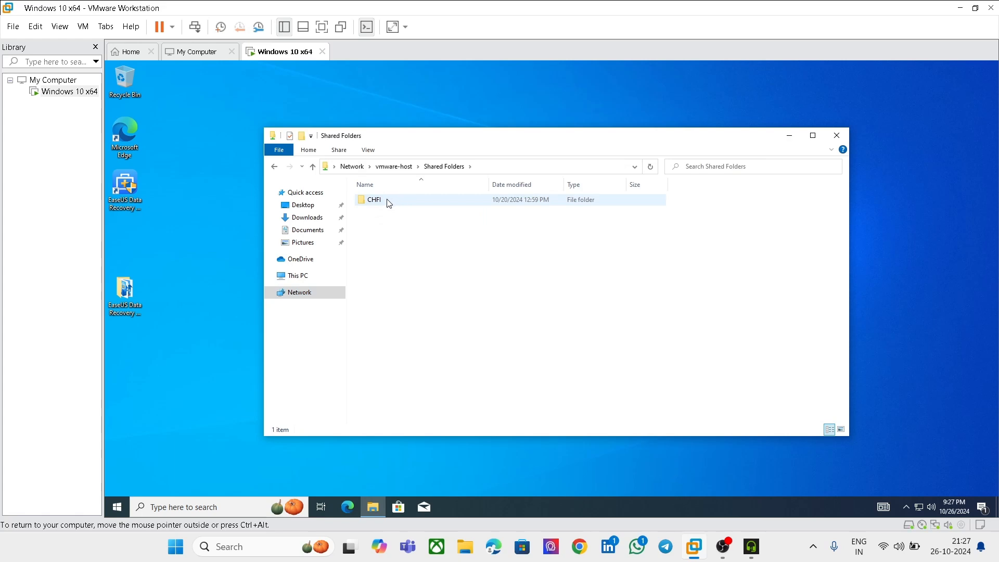
double_click(388, 201)
double_click(406, 203)
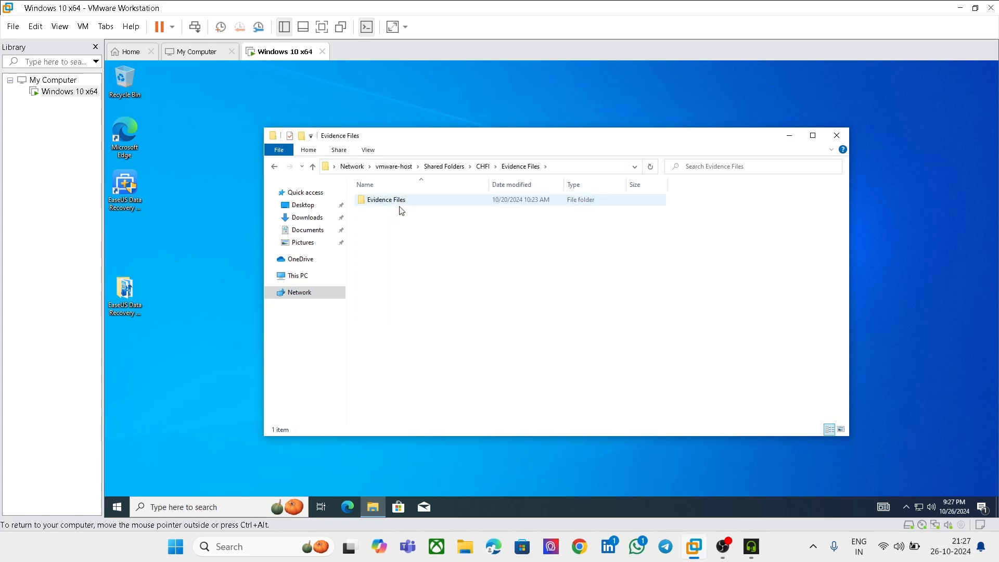
left_click(401, 204)
double_click(402, 208)
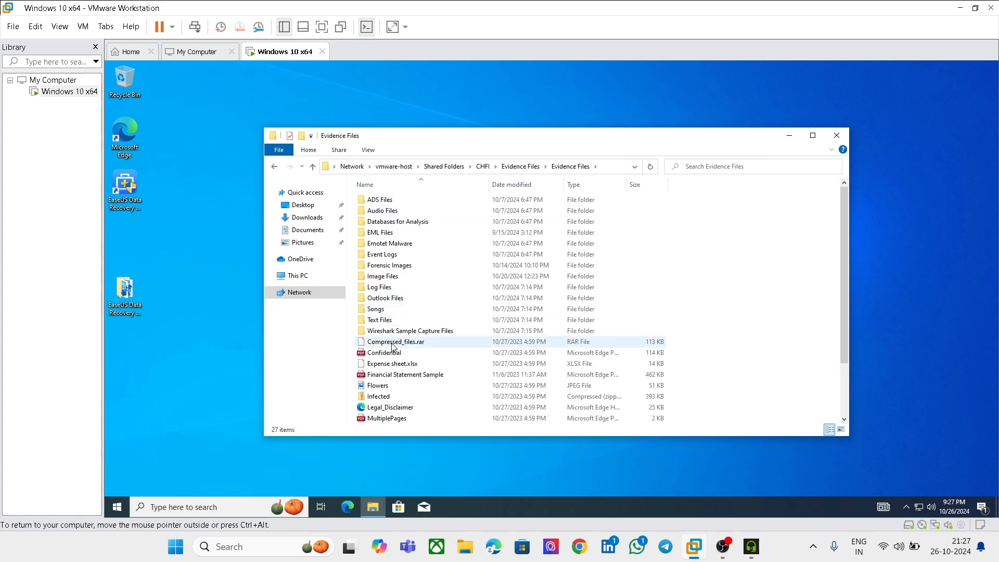
Select and copy Financial Statement Sample and Expense sheet.xlsx from the Evidence Files folder.
scroll(392, 333, "down", 2)
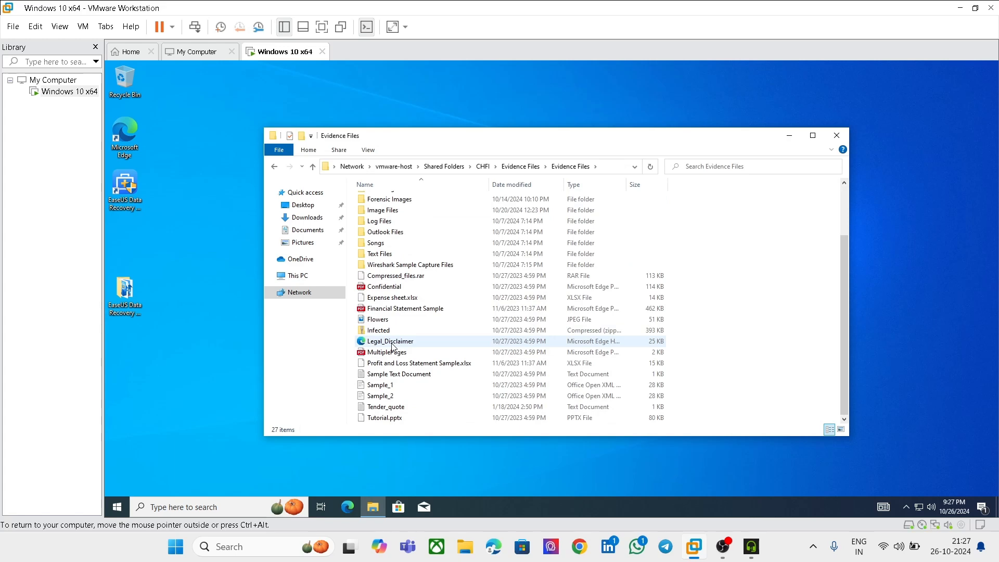
scroll(413, 338, "up", 1)
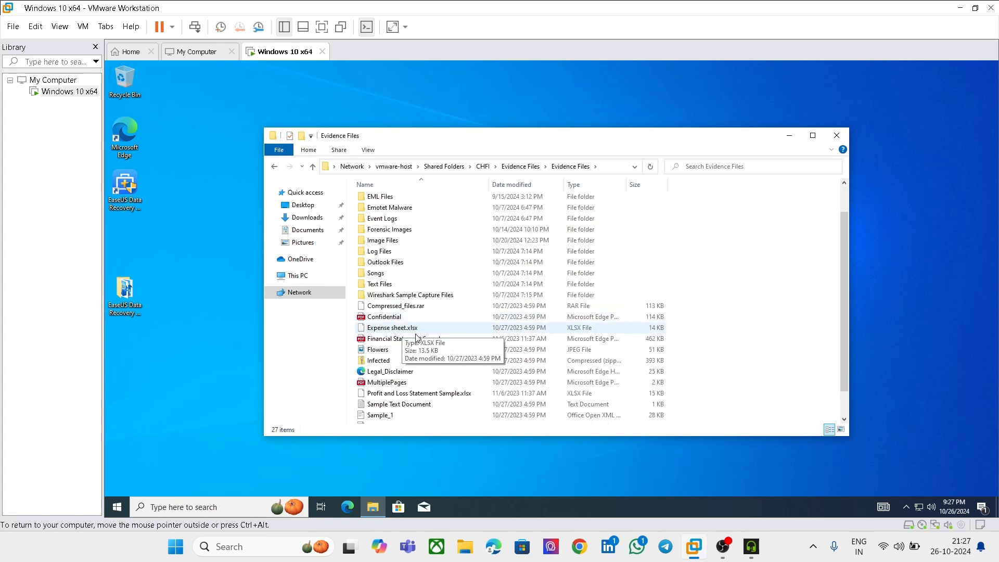
left_click(407, 341)
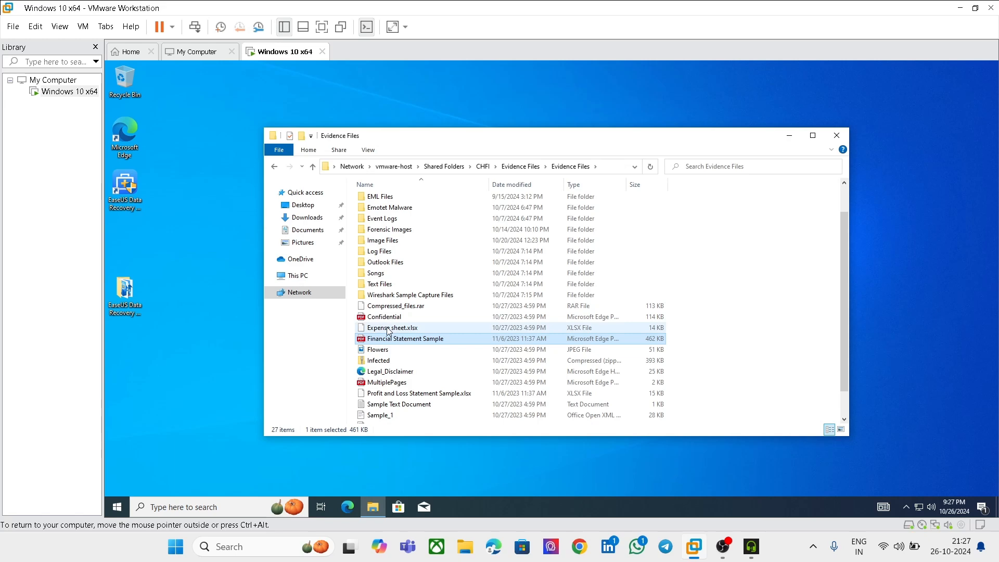
left_click(431, 328, "ctrl")
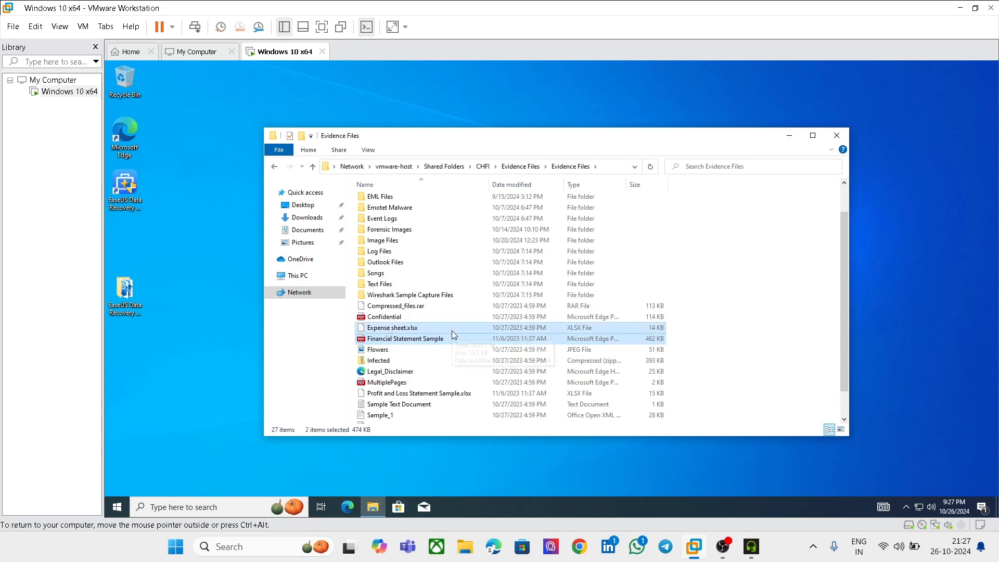
Display the drives in This PC, then run diskmgmt.msc and maximize Disk Management.
left_click(319, 277)
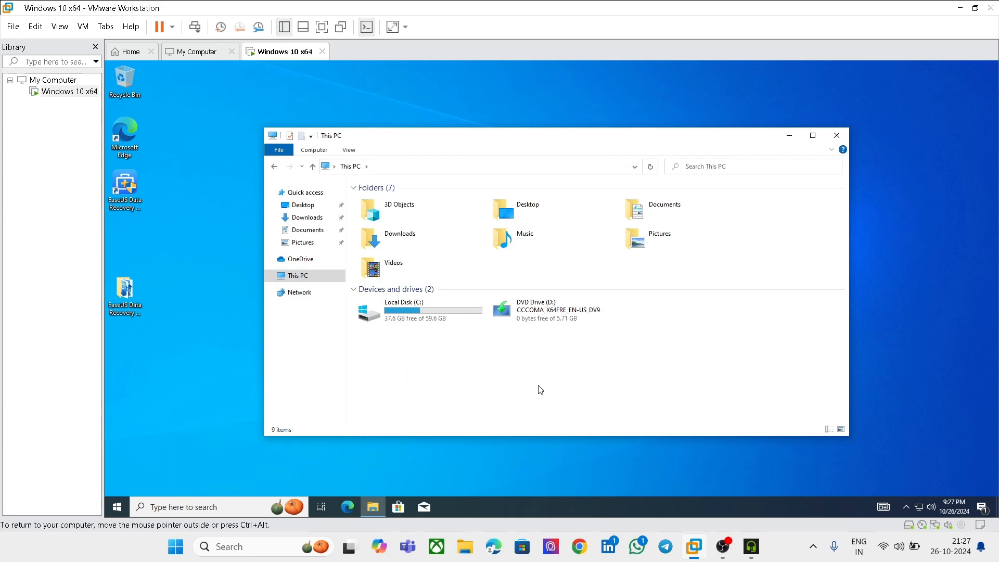
key("super+r")
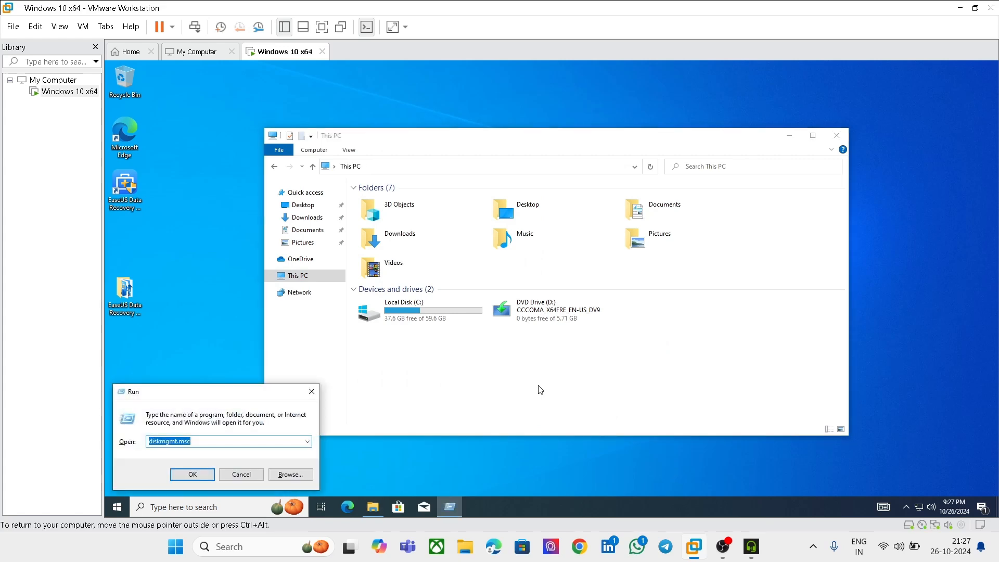
key("Return")
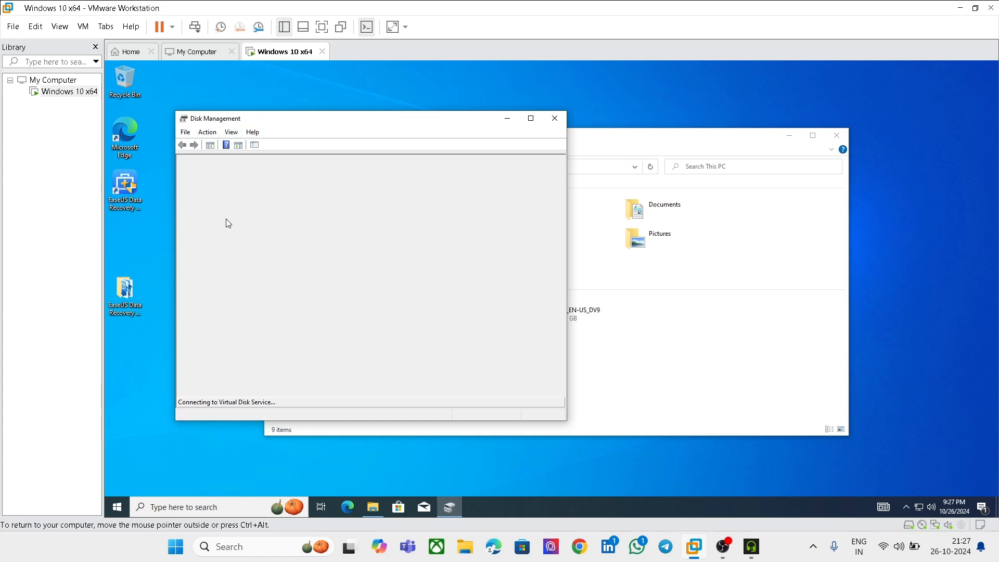
left_click(416, 314)
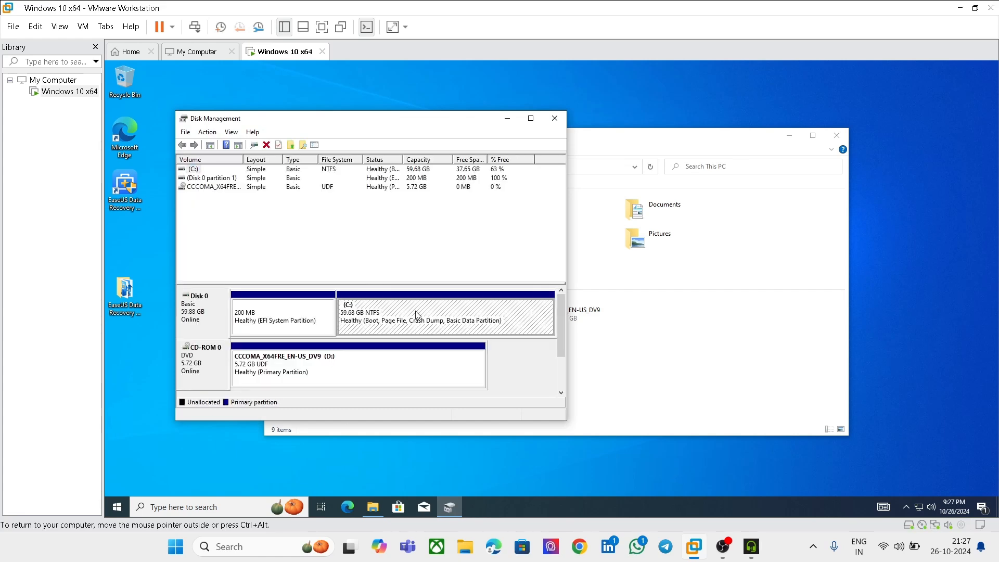
left_click(531, 118)
Shrink the C: volume by 20000 MB to free unallocated space on Disk 0.
right_click(499, 263)
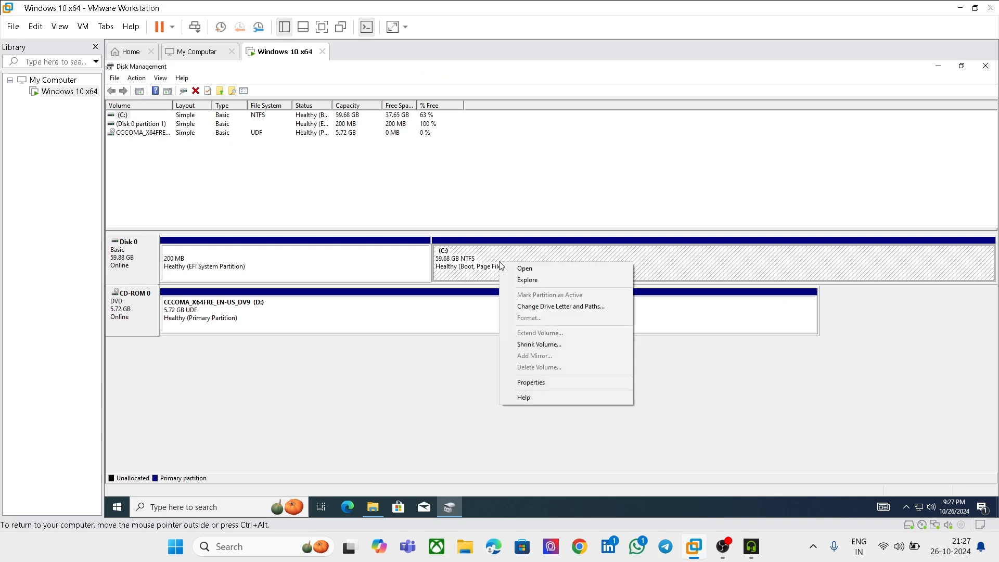
left_click(543, 344)
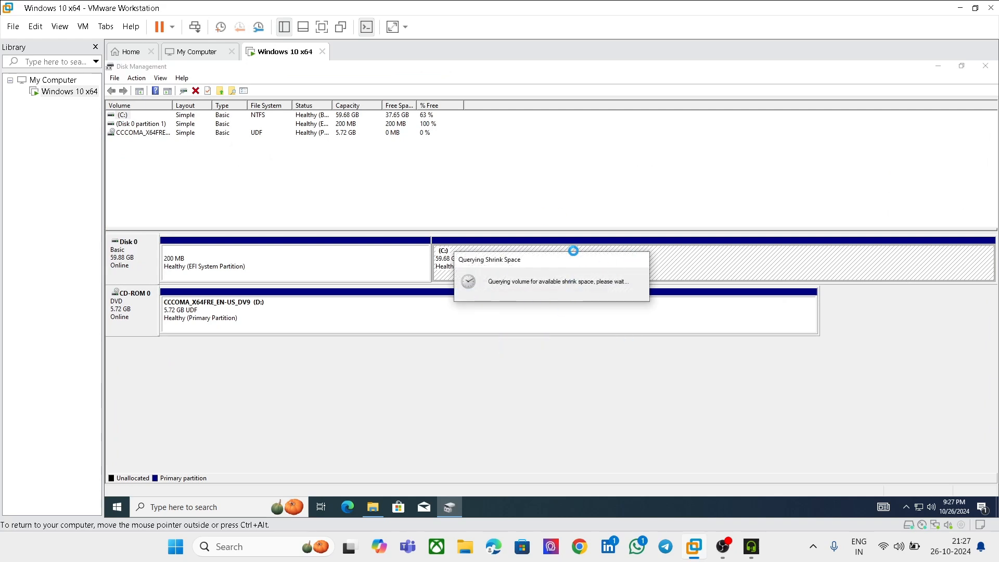
left_click(624, 255)
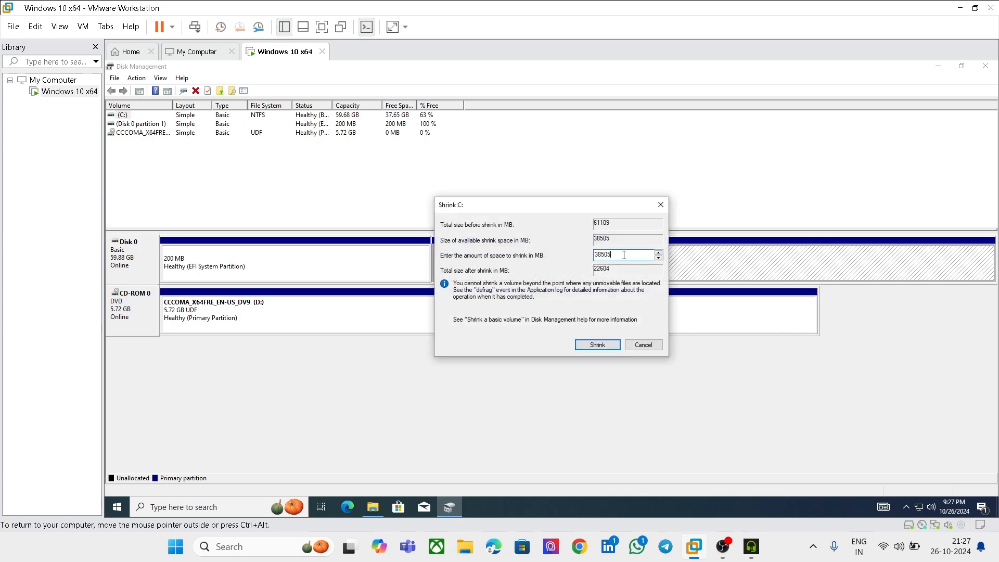
key("BackSpace")
key("BackSpace")
key("BackSpace")
key("BackSpace")
key("BackSpace")
type("2000")
left_click(608, 346)
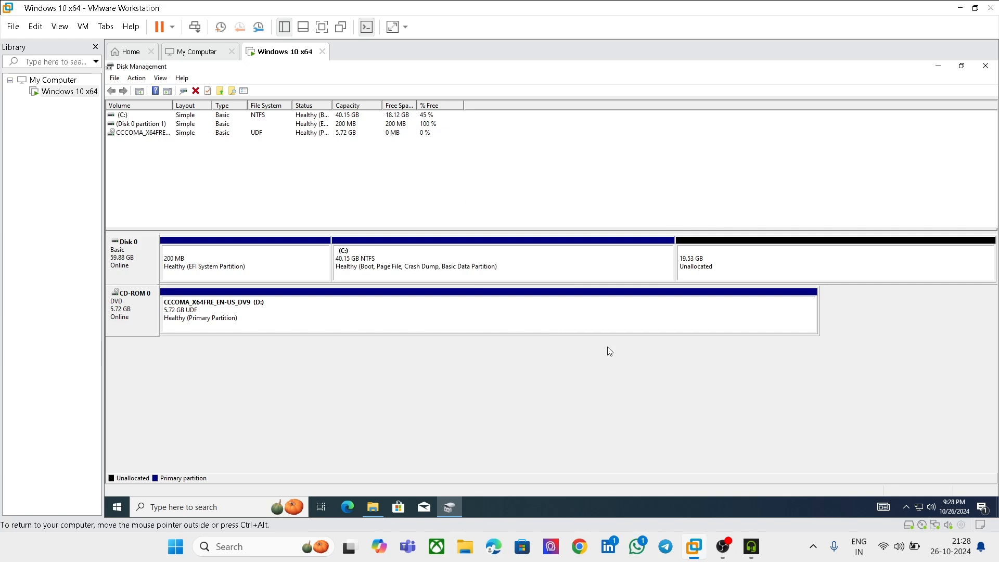
Create a 20000 MB NTFS simple volume in the unallocated space with drive letter E and label New Volume.
right_click(724, 266)
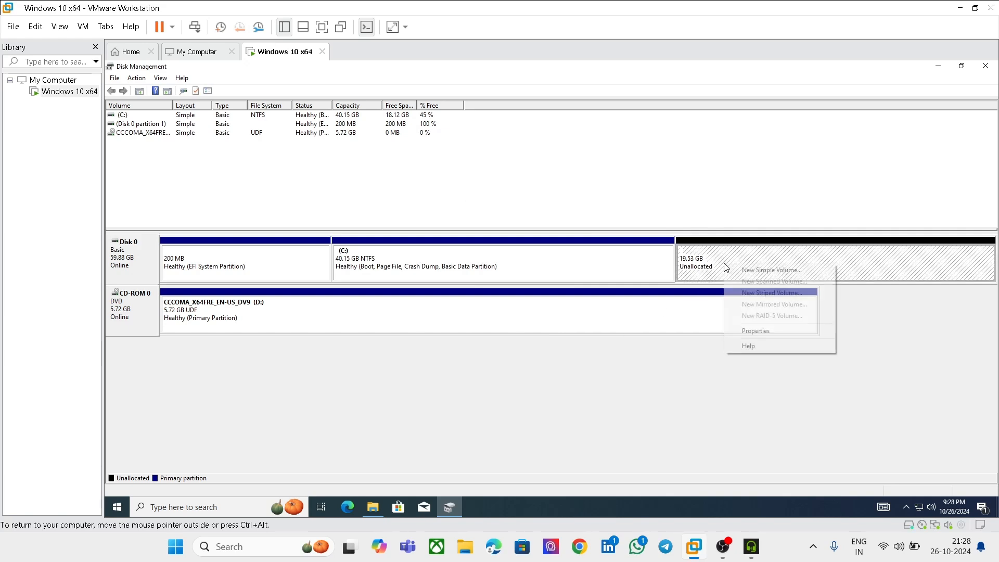
left_click(764, 270)
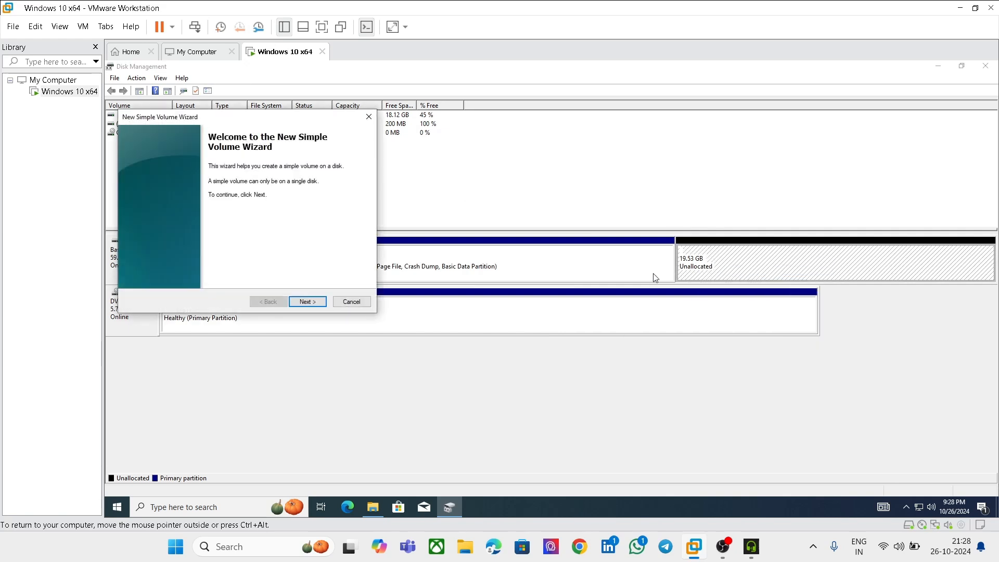
left_click(306, 301)
left_click(307, 302)
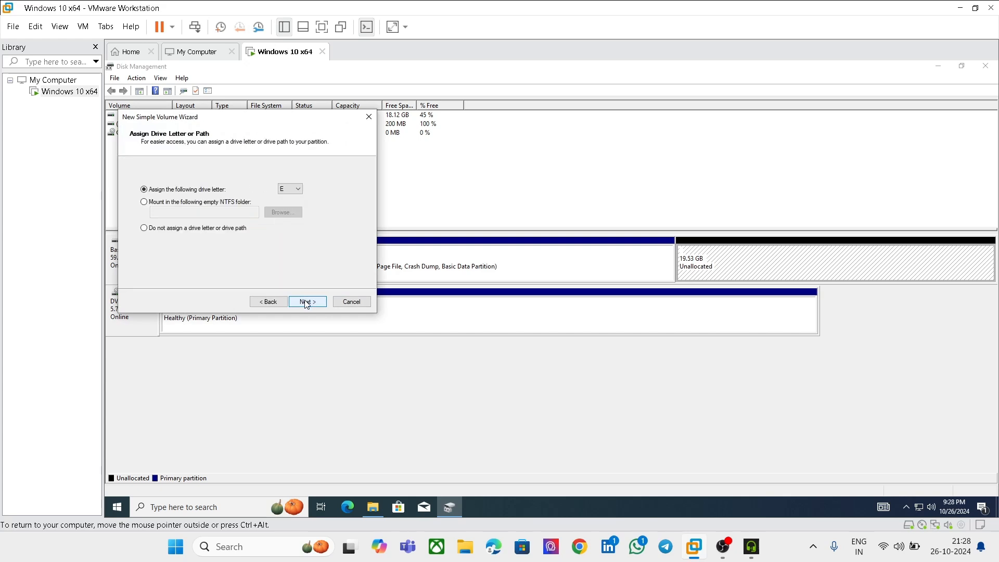
left_click(307, 302)
left_click(307, 302)
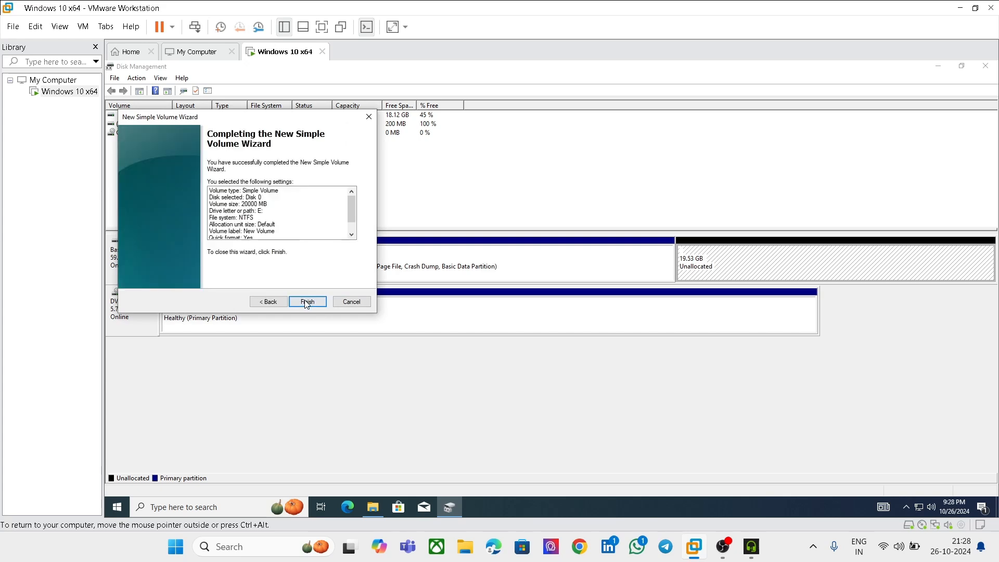
left_click(306, 302)
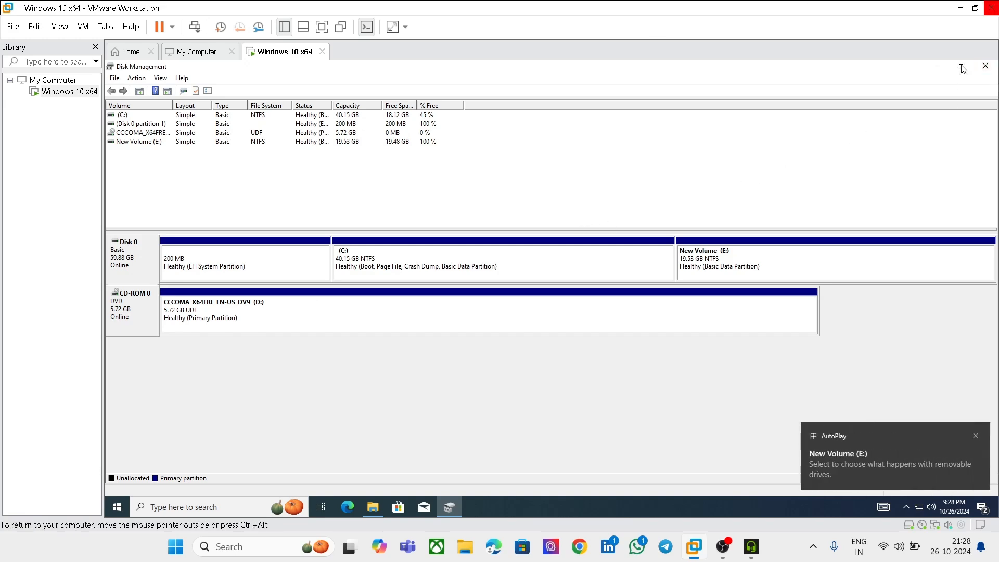
Close Disk Management and paste the two copied files into New Volume (E:).
left_click(985, 66)
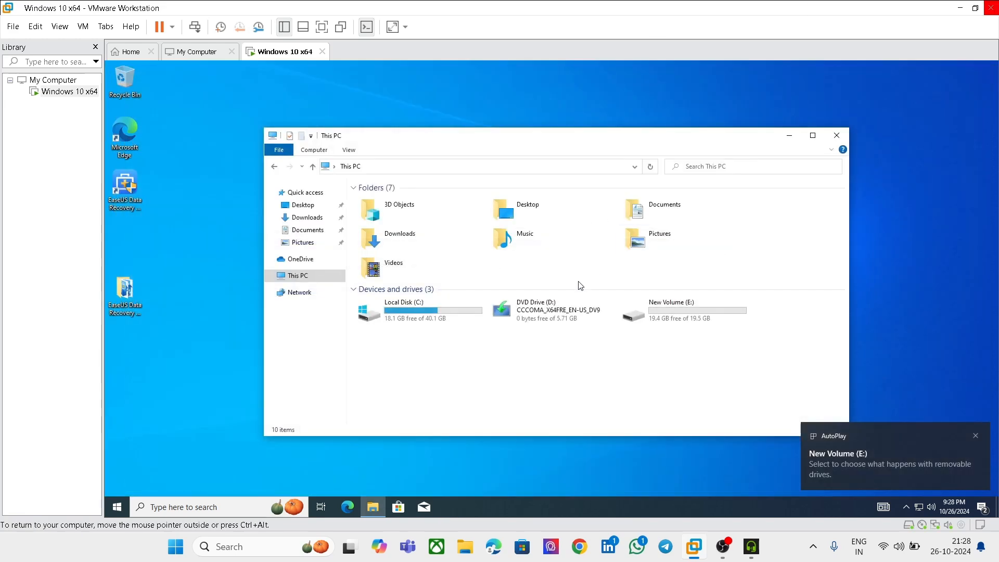
double_click(662, 307)
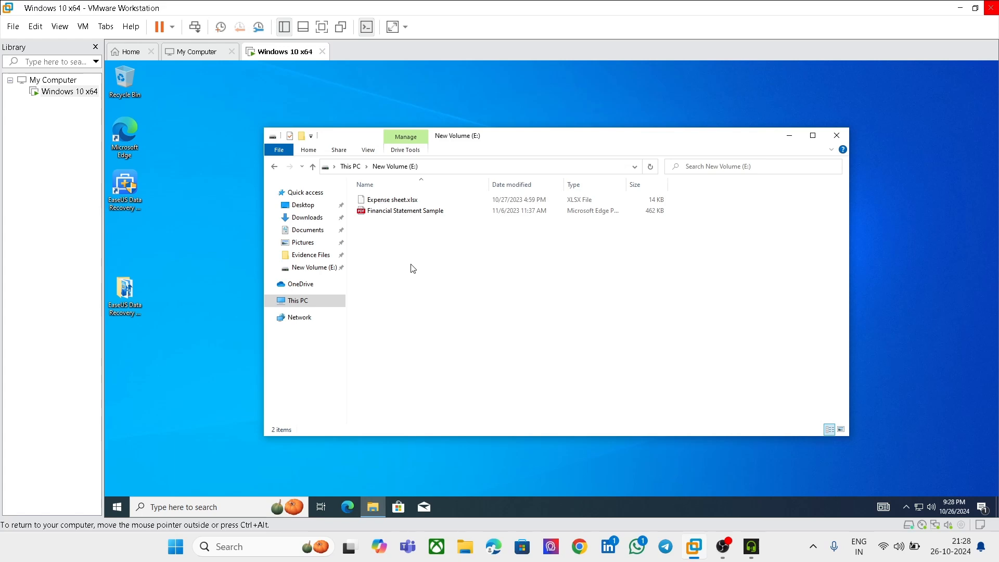
Permanently delete Expense sheet.xlsx and Financial Statement Sample from New Volume (E:).
left_click_drag(411, 265, 387, 197)
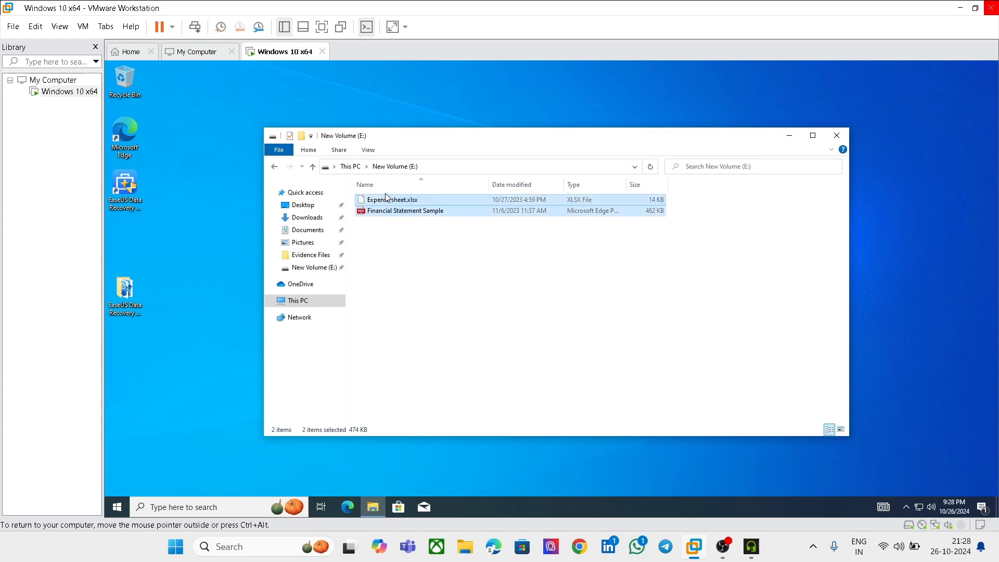
key("shift+Delete")
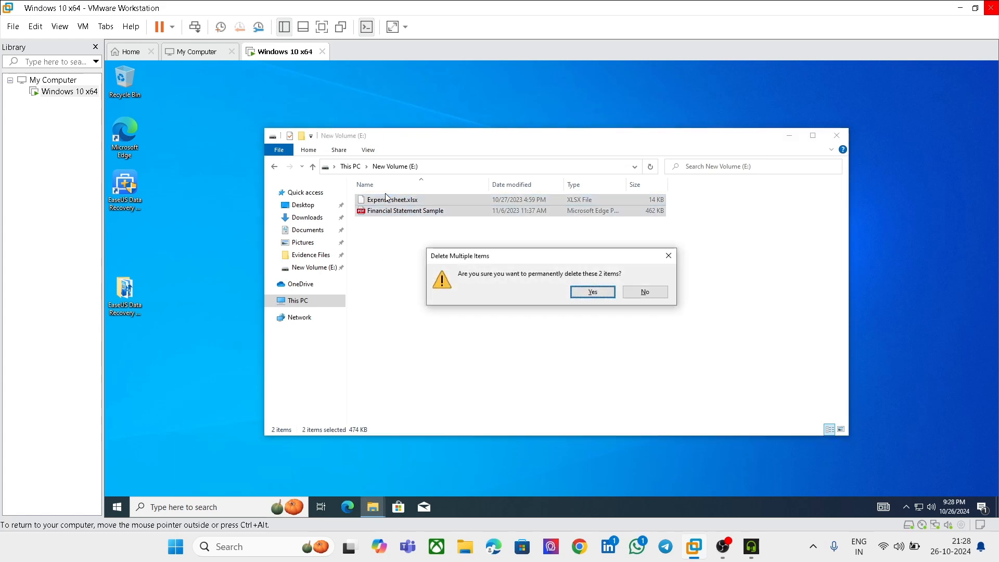
left_click(586, 295)
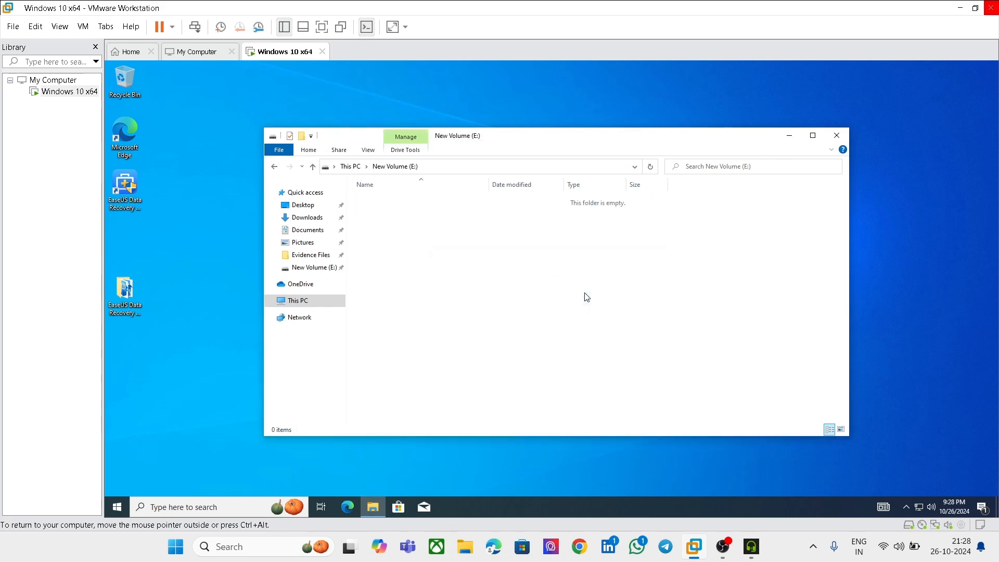
Check the Recycle Bin for the deleted files, then close it.
left_click(209, 221)
double_click(125, 81)
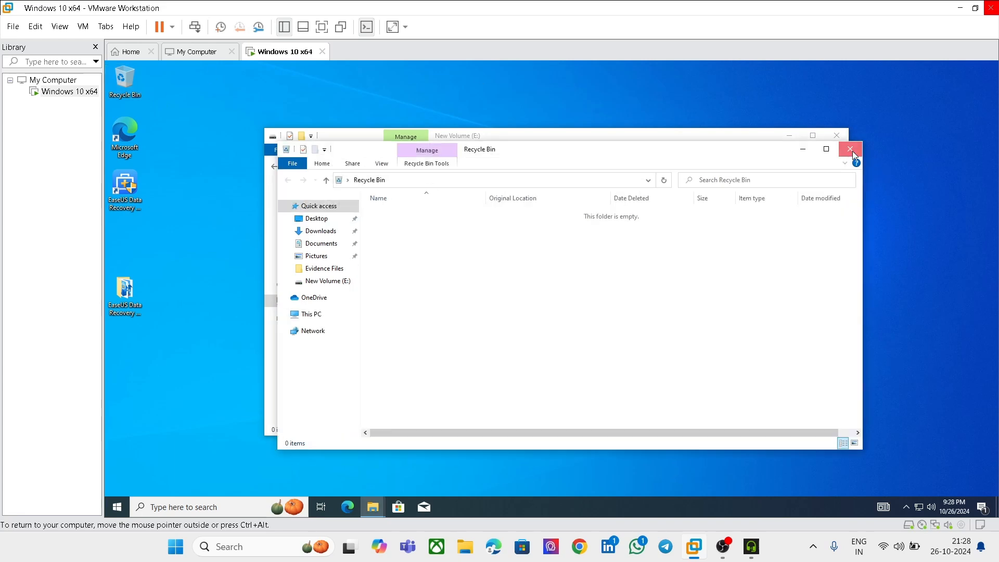
left_click(852, 151)
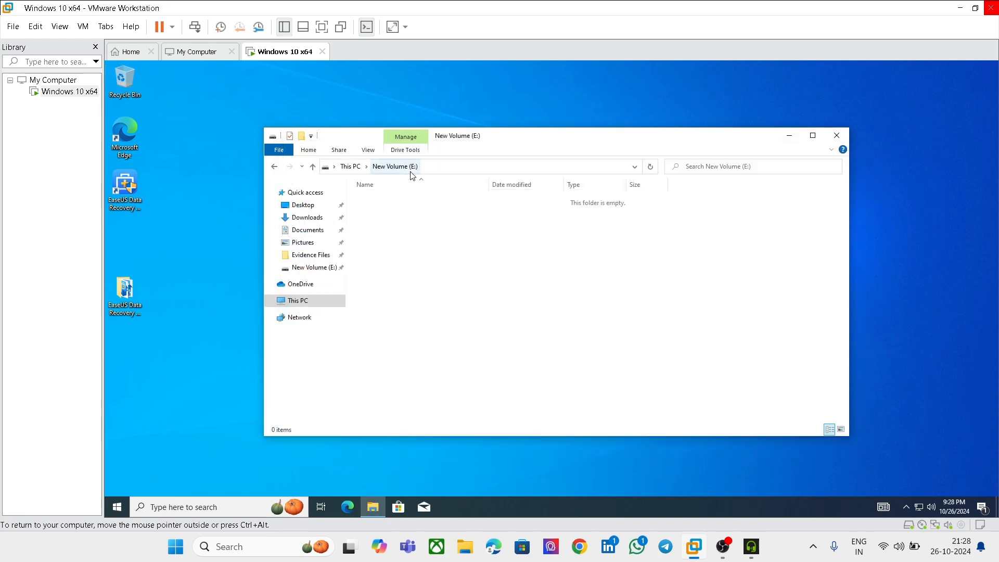
Launch EaseUS Data Recovery Wizard and start searching New Volume (E:) for lost data.
left_click(215, 219)
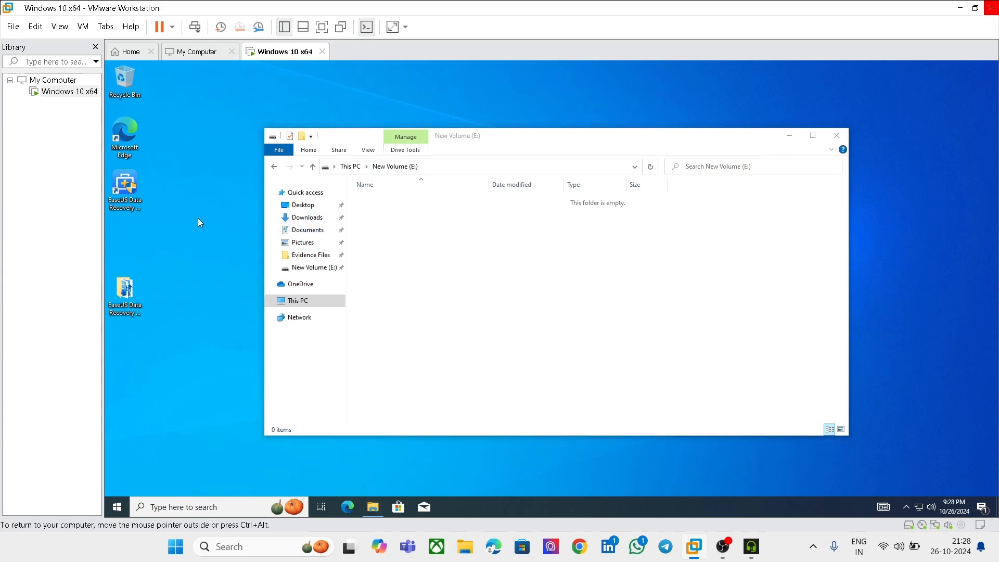
double_click(127, 196)
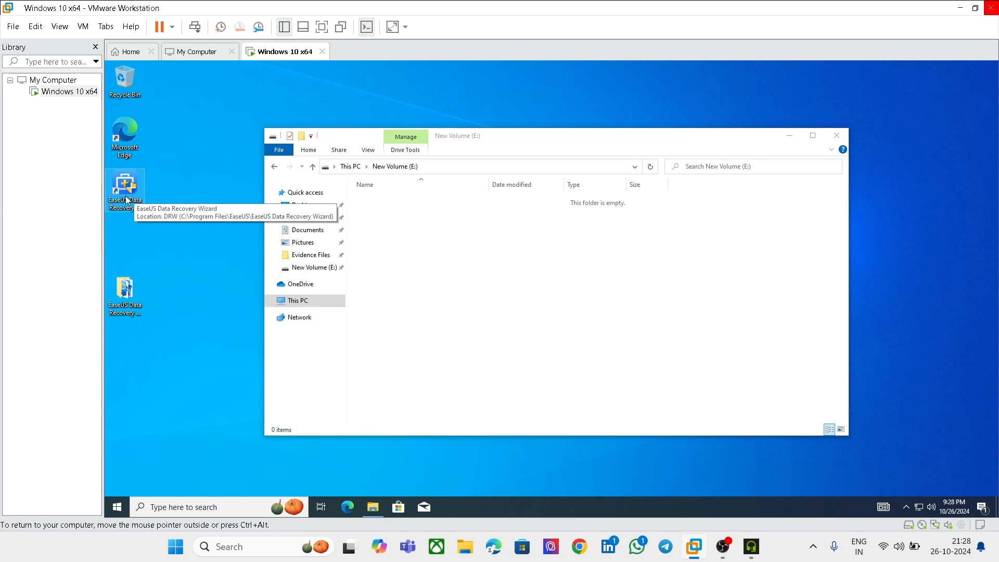
left_click(488, 356)
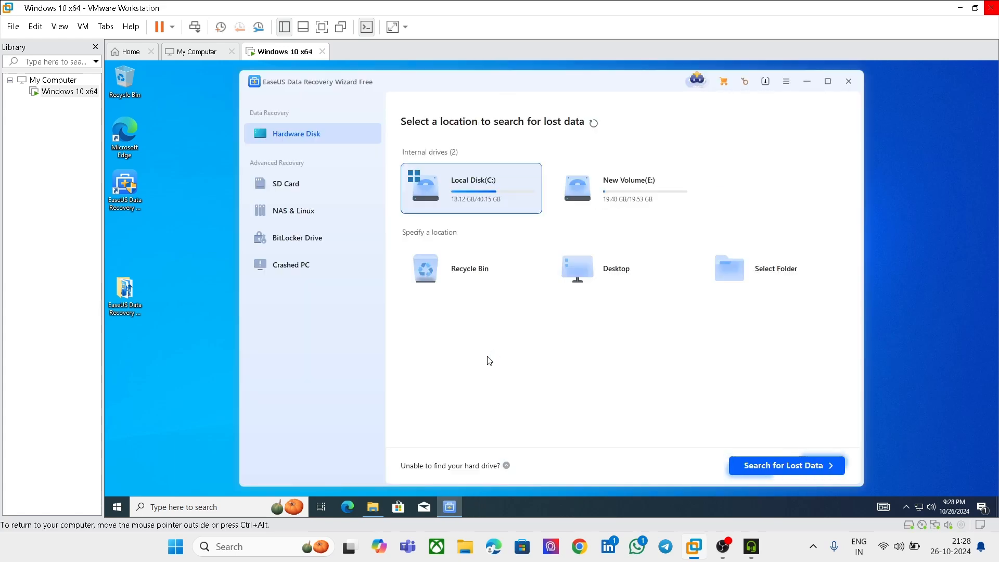
left_click(613, 205)
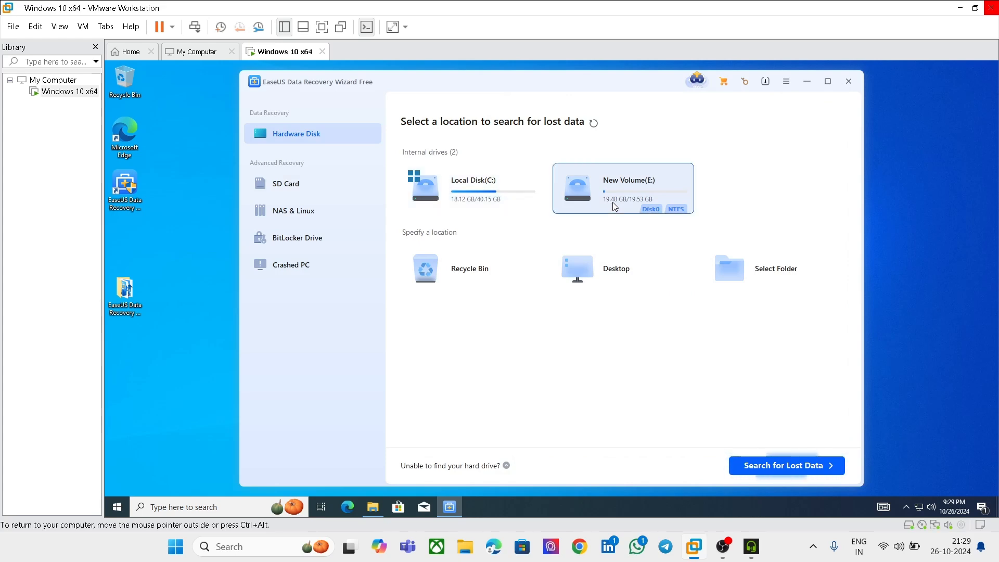
left_click(756, 468)
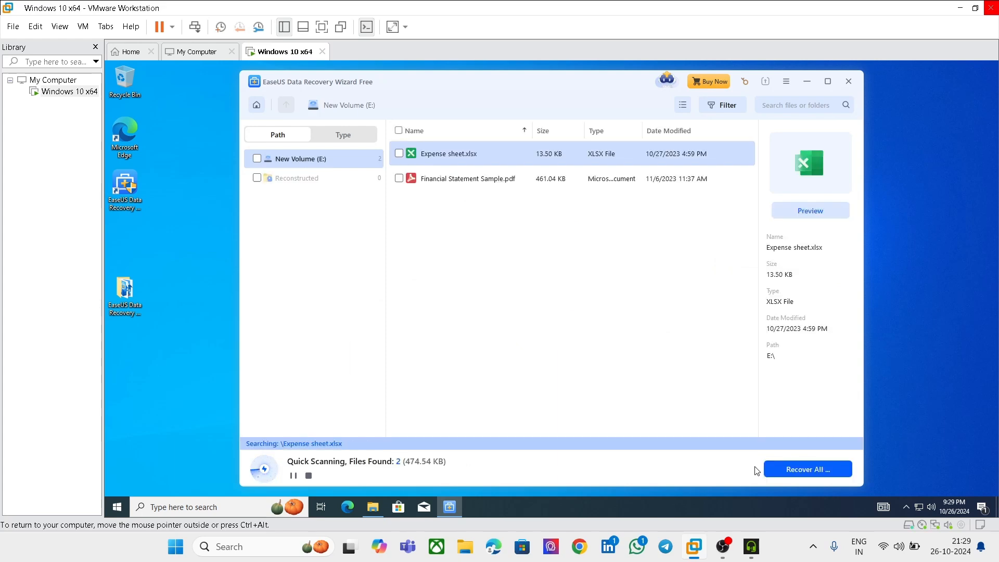
Select Expense sheet.xlsx and Financial Statement Sample.pdf for recovery and choose to save them to a custom local folder.
left_click(399, 153)
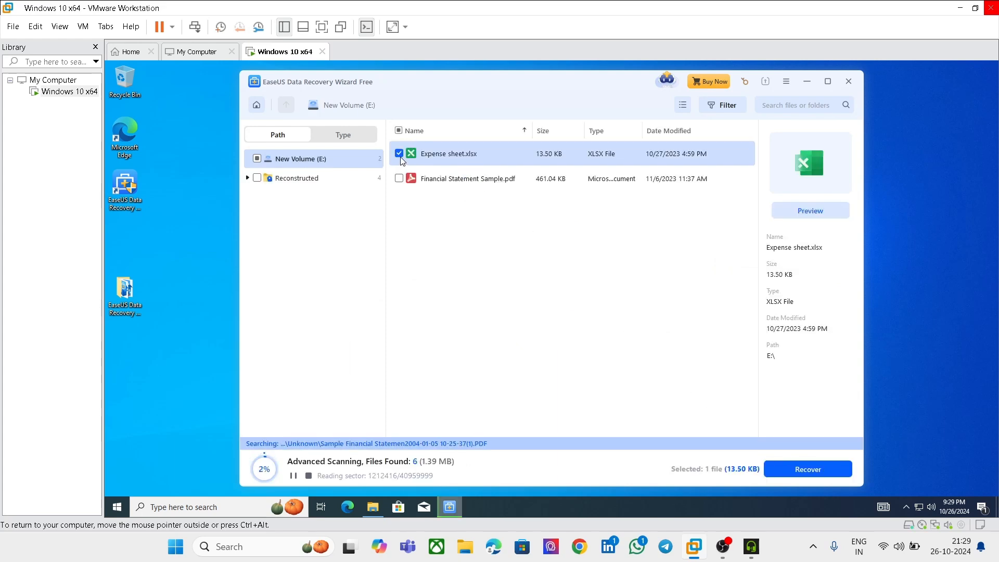
left_click(399, 179)
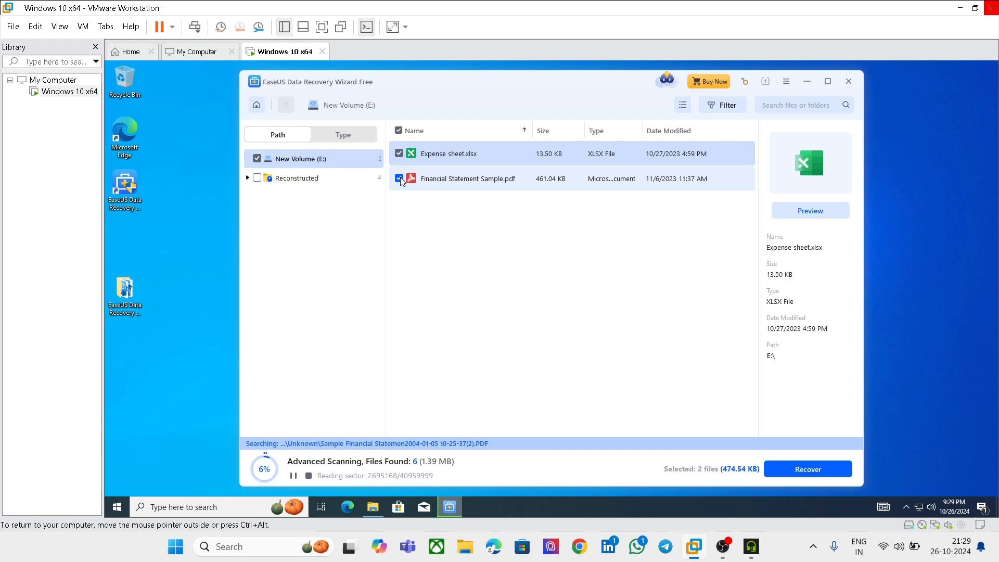
left_click(790, 466)
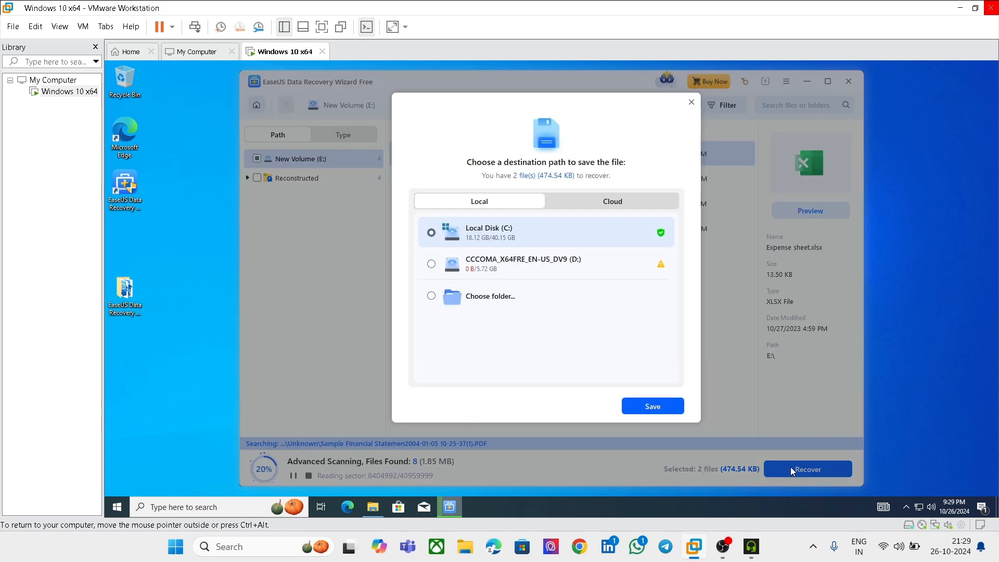
left_click(442, 292)
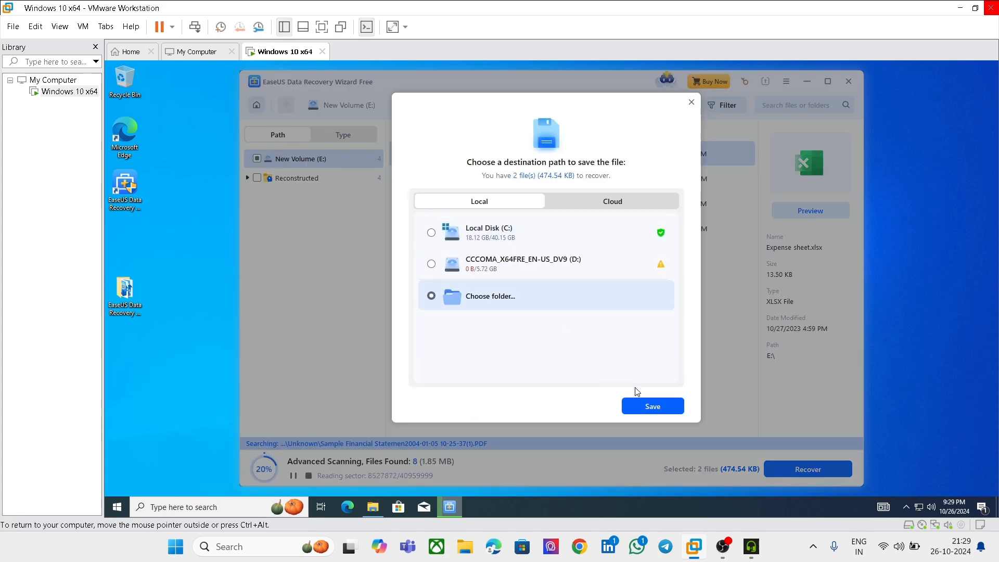
left_click(658, 408)
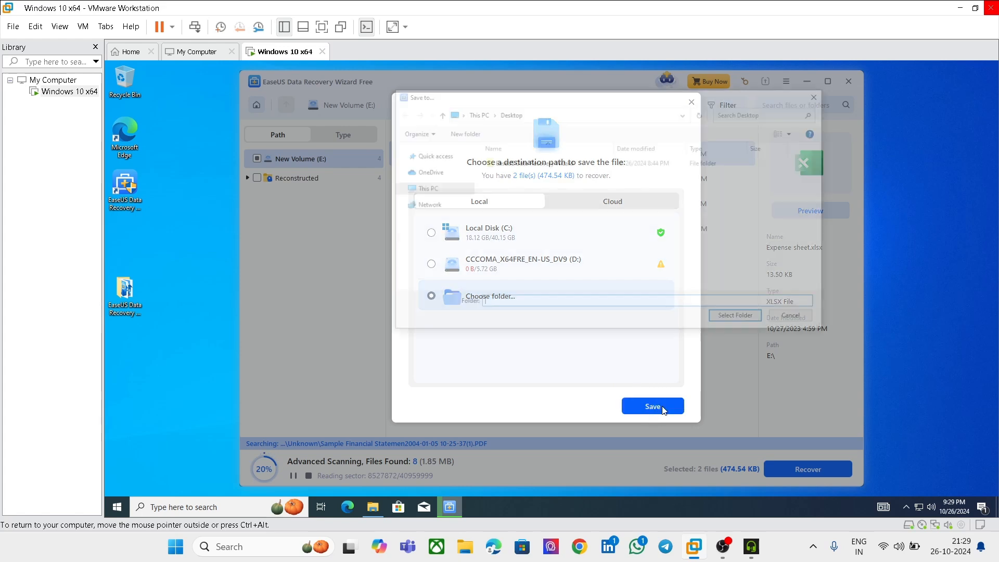
Create a Desktop folder named "finacial statement recovery" and save the recovered files into it.
left_click(430, 181)
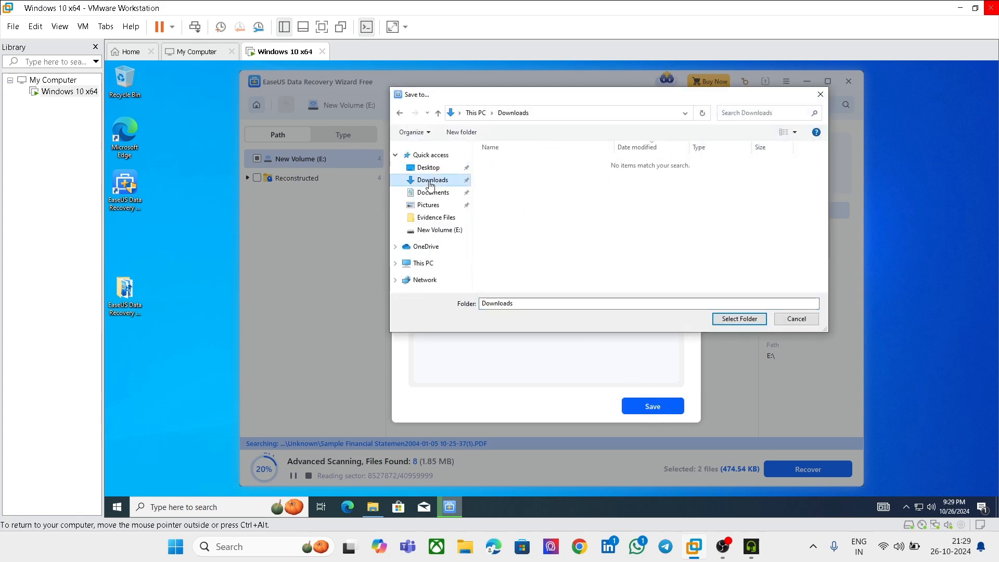
left_click(428, 168)
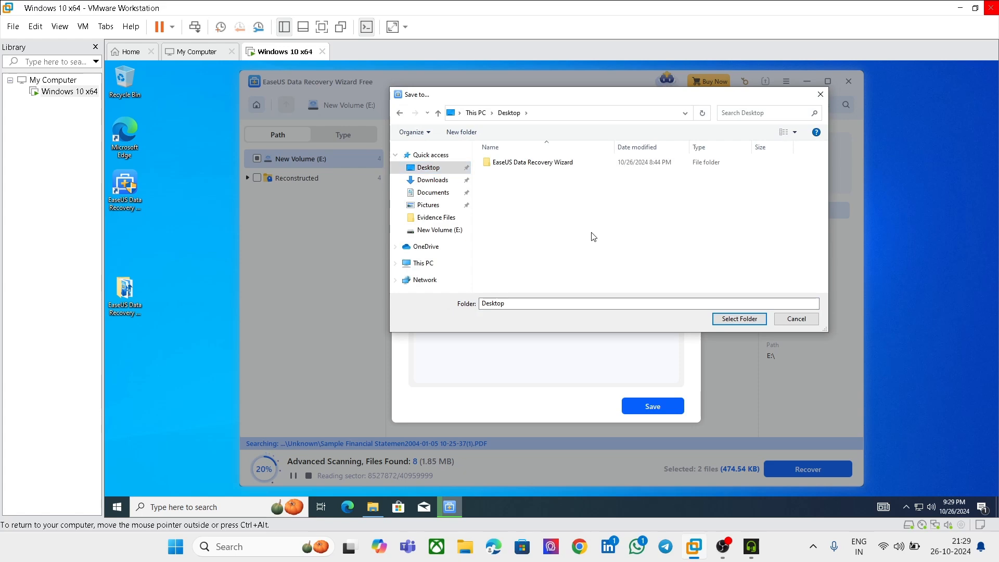
key("ctrl+shift+n")
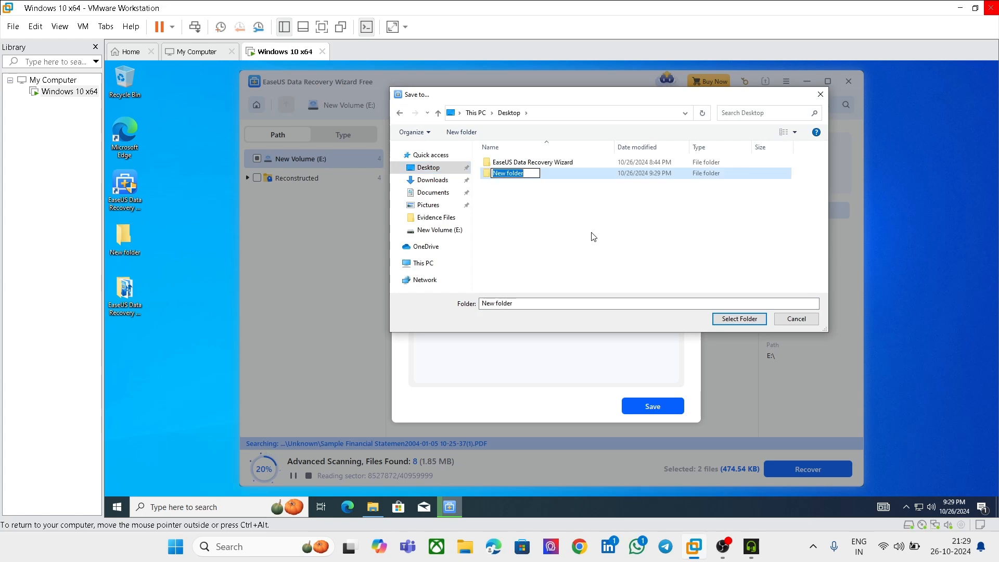
type("finacial sta")
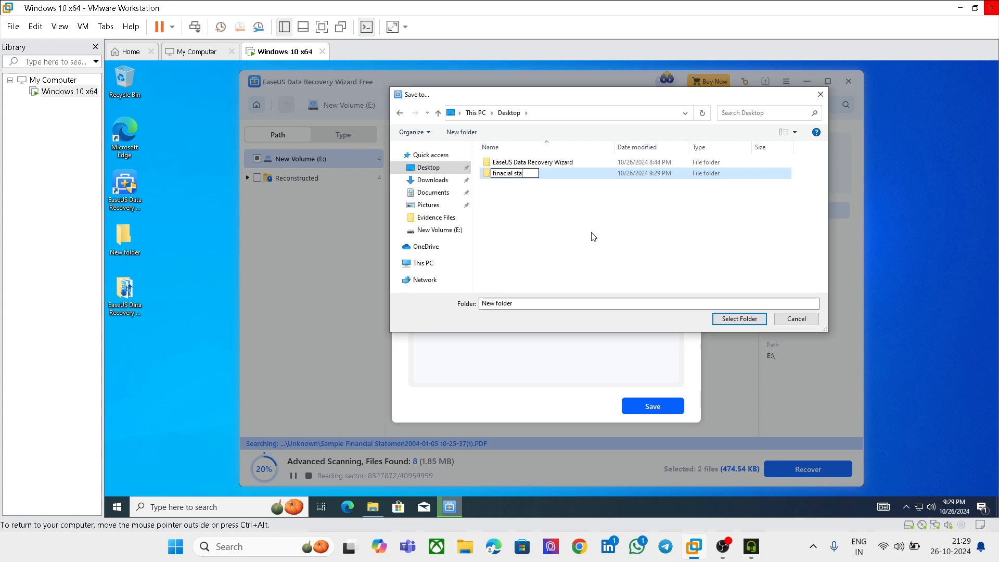
type("rtement recovery")
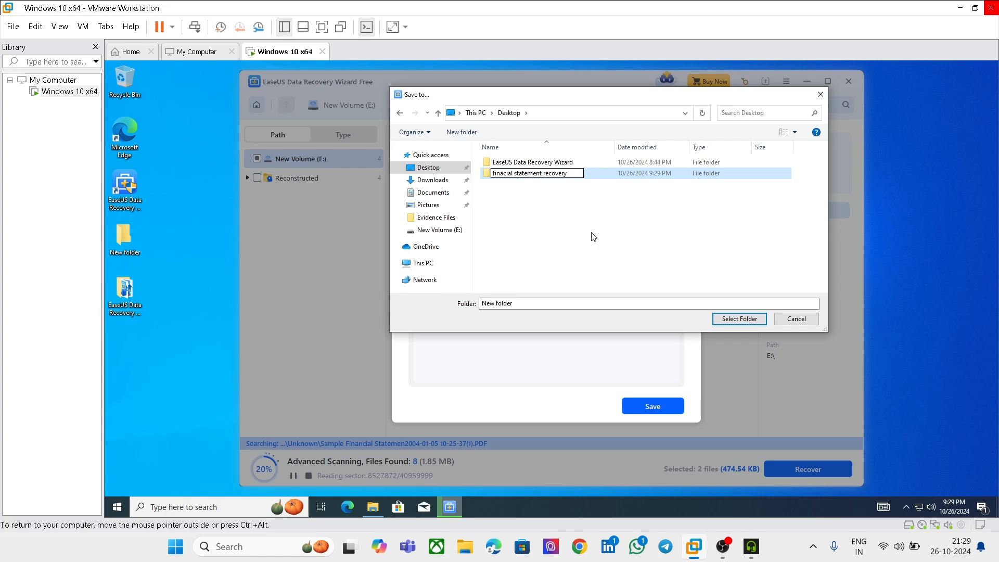
key("Return")
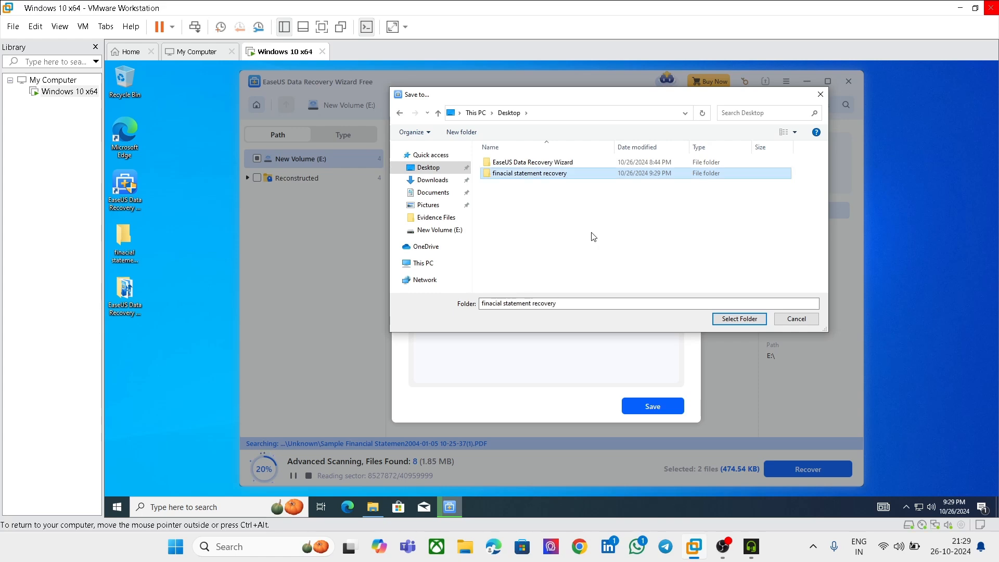
left_click(732, 320)
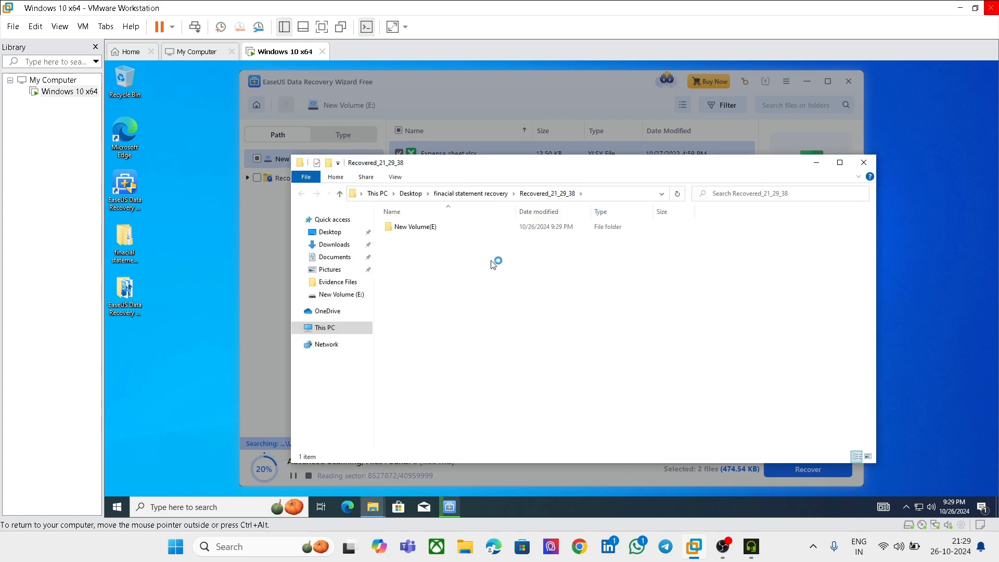
Open the recovered New Volume(E) folder and check the restored files.
double_click(437, 227)
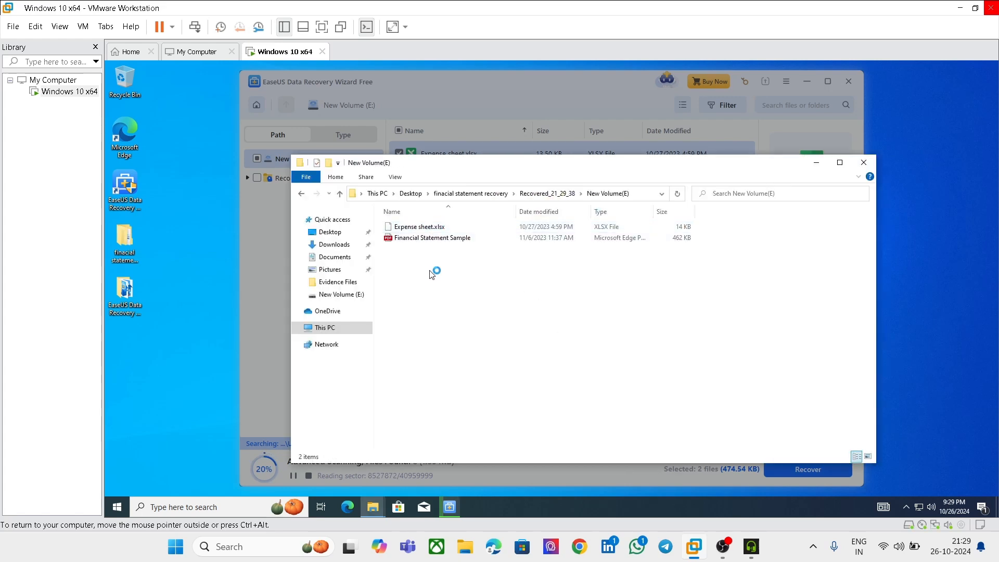
left_click_drag(430, 271, 392, 225)
left_click(541, 286)
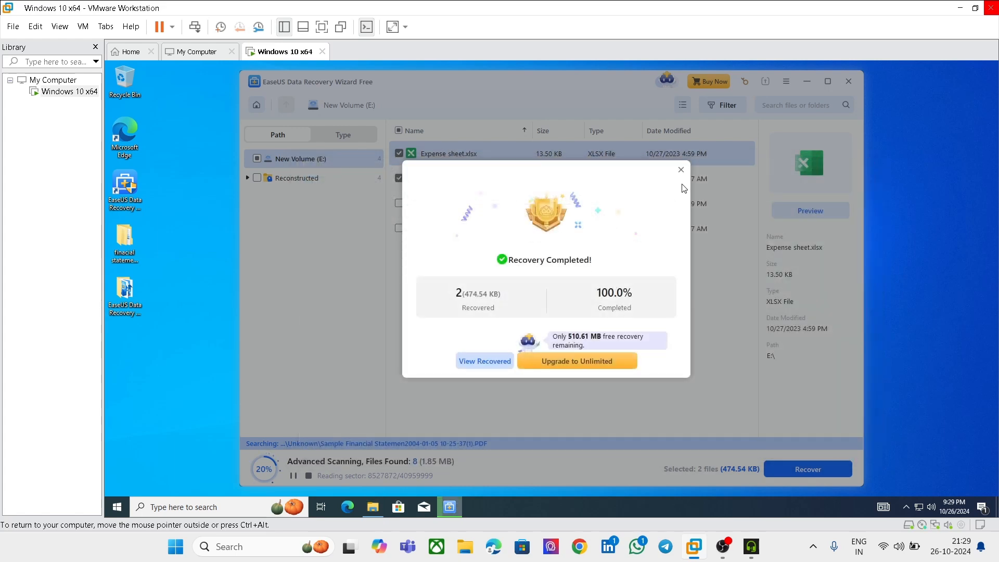
Dismiss the recovery summary and the Pro upgrade offer, and exit the recovery wizard.
left_click(681, 171)
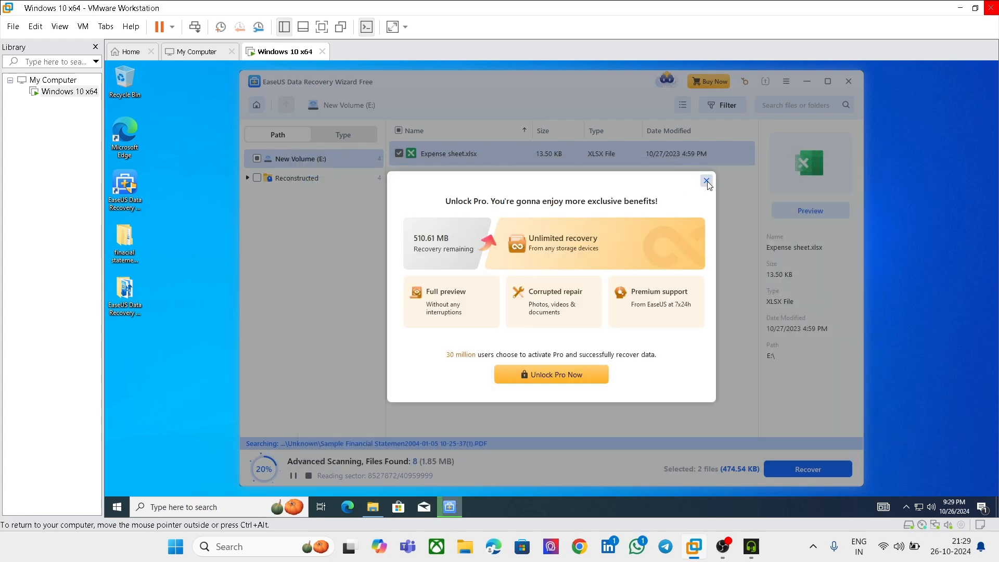
left_click(706, 181)
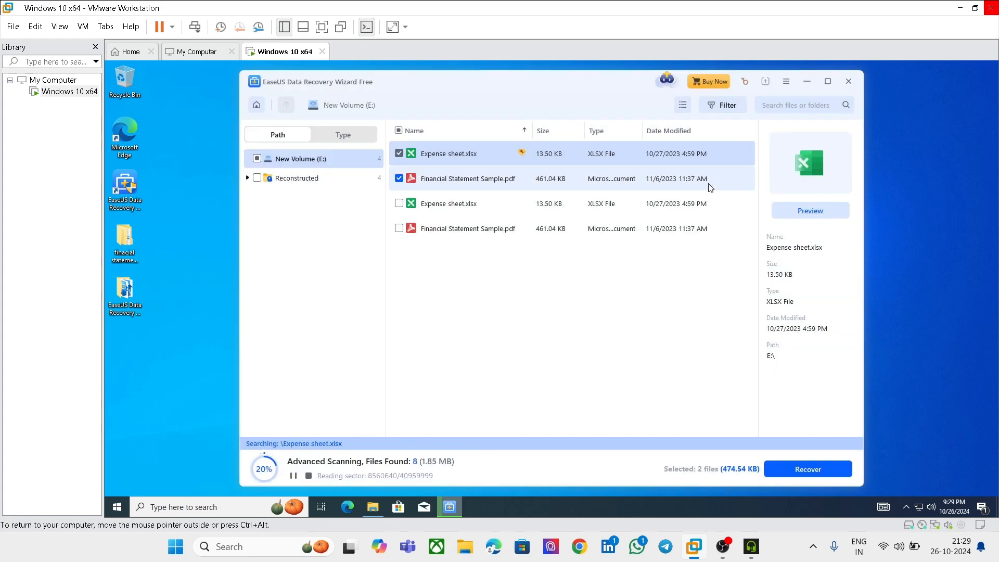
left_click(848, 82)
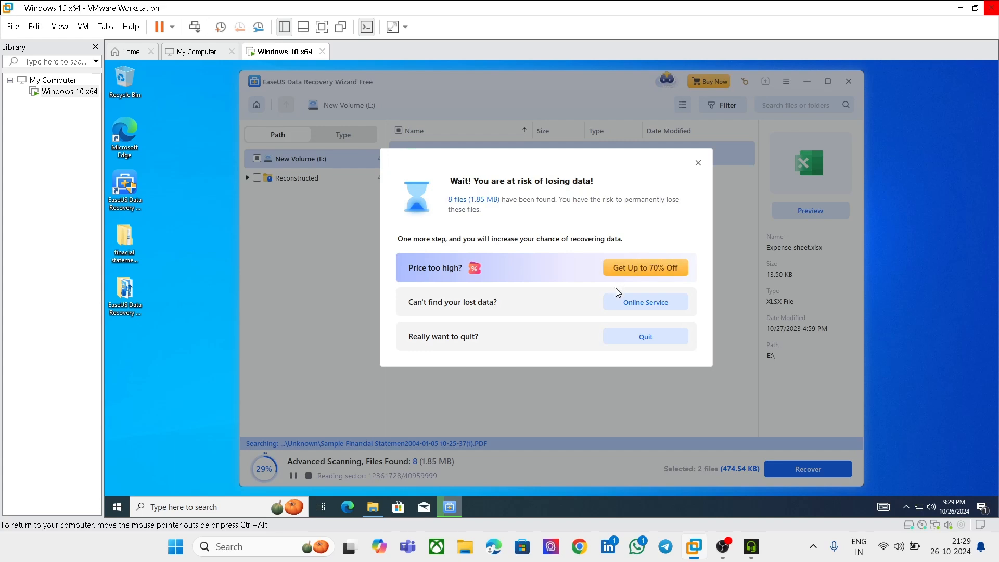